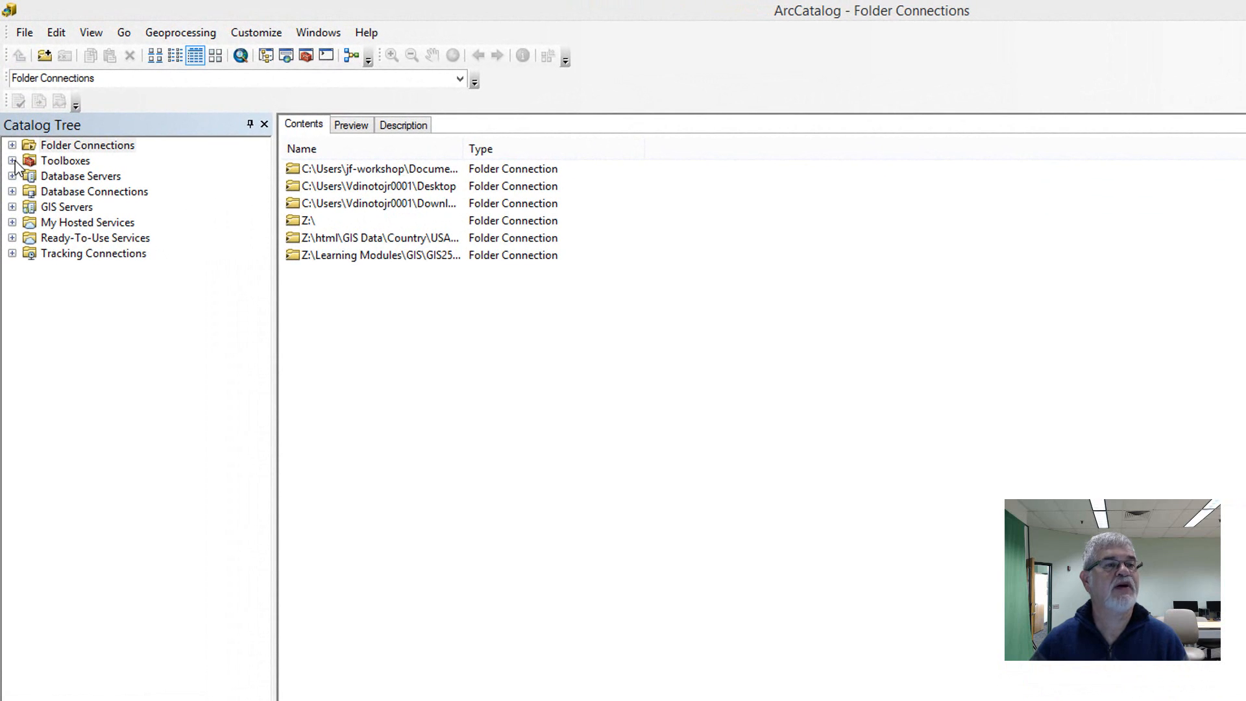
# - Create a new toolbox named test under My Toolboxes
pyautogui.click(12, 160)
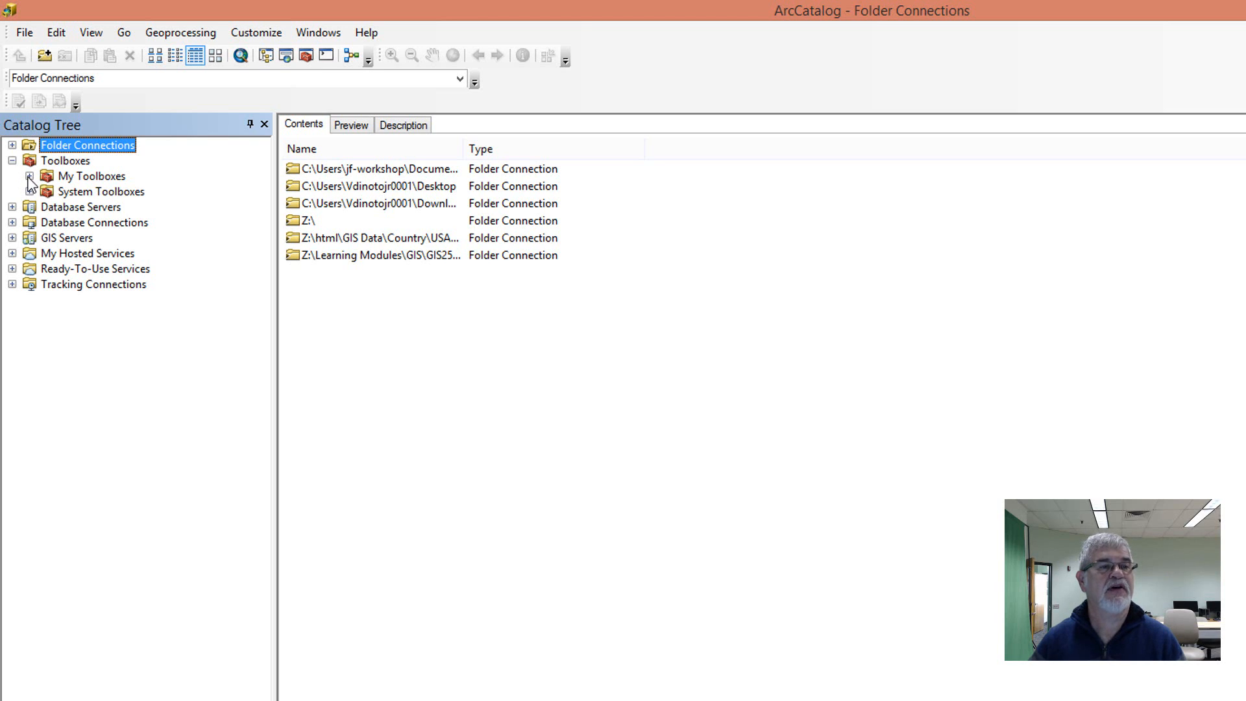
pyautogui.click(29, 175)
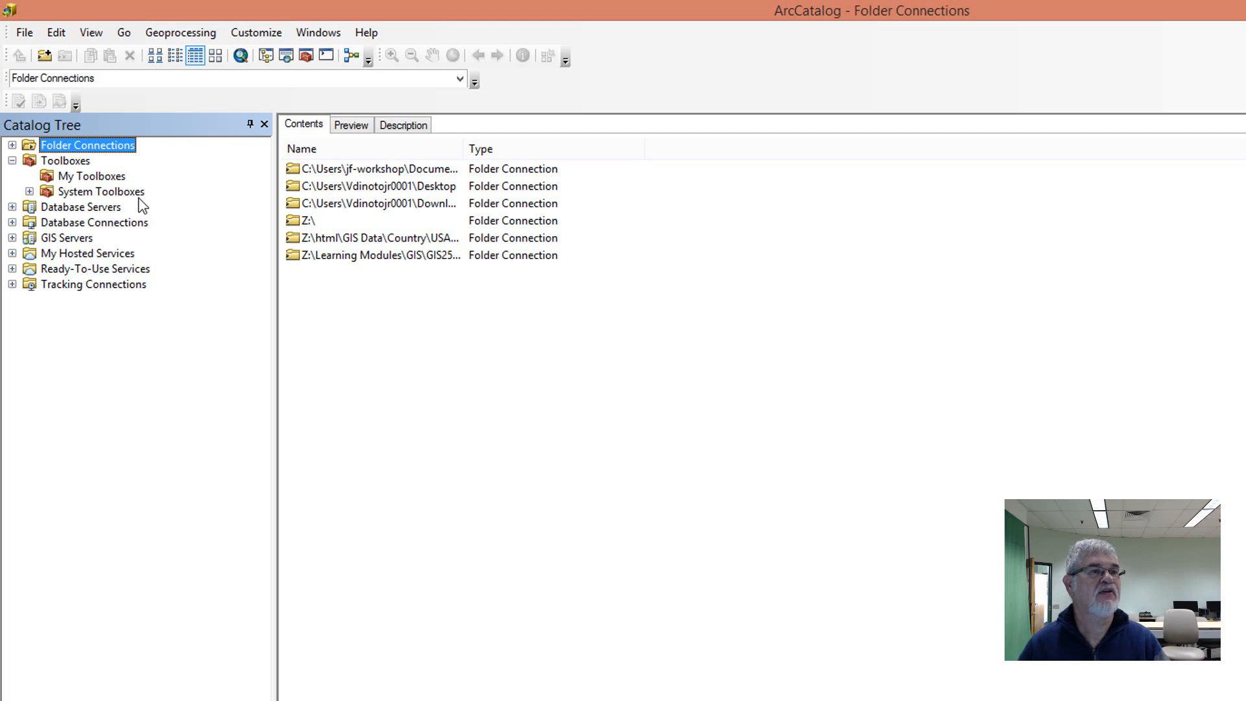
pyautogui.click(90, 177)
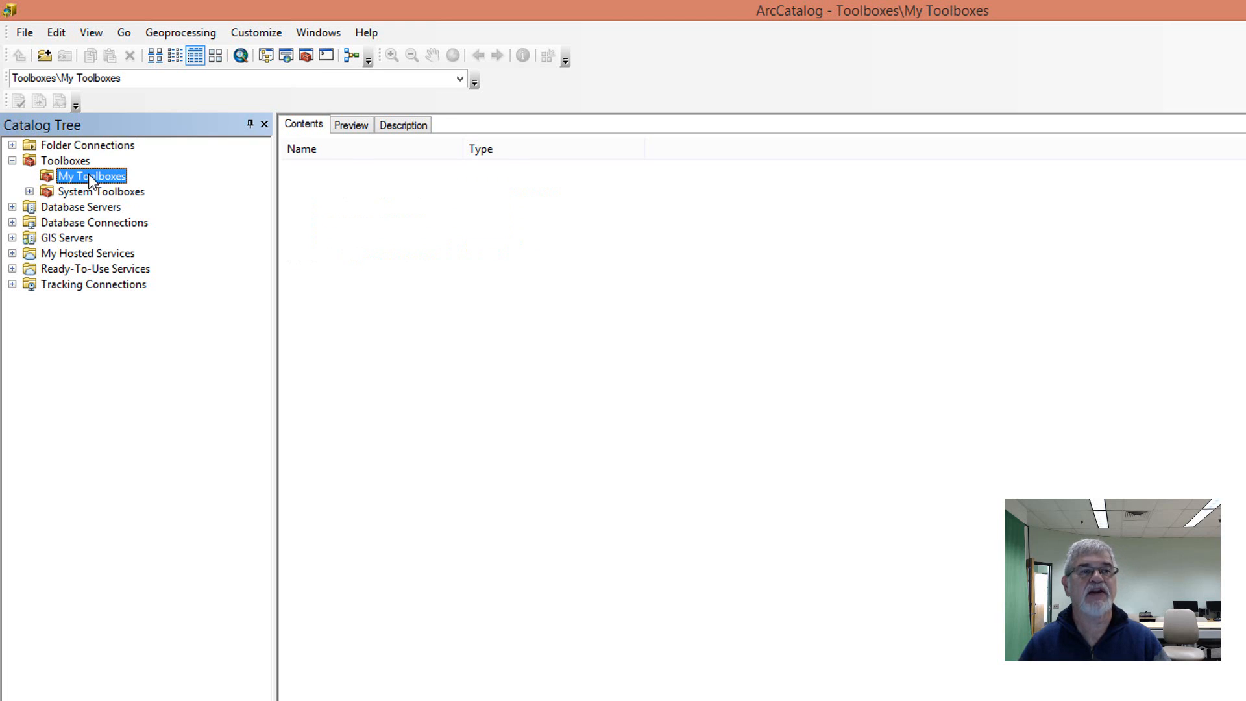
pyautogui.rightClick(89, 175)
pyautogui.moveTo(152, 223)
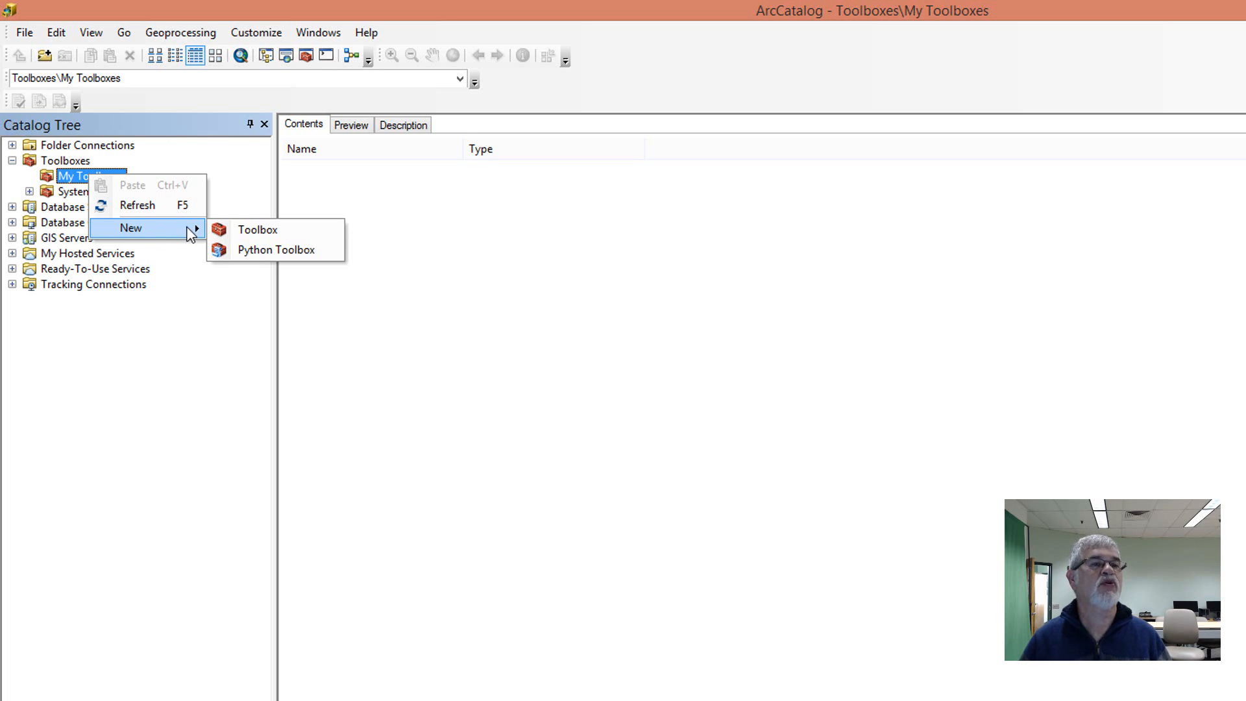
pyautogui.click(257, 229)
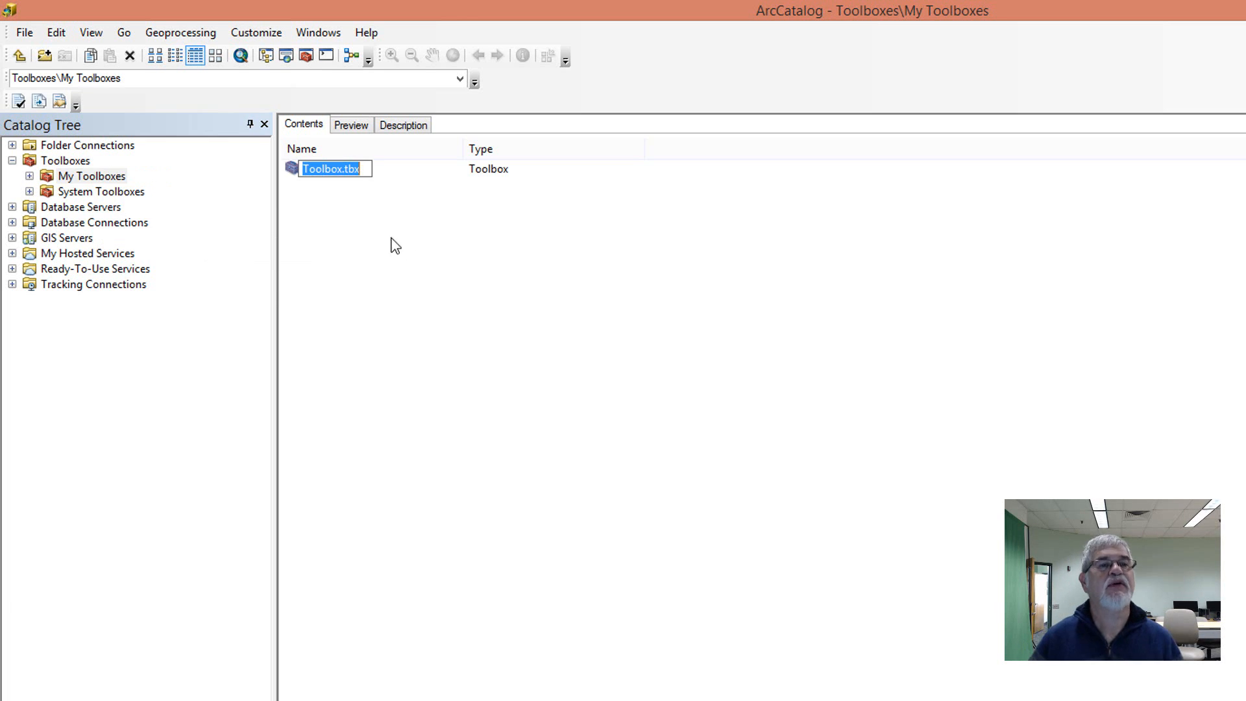
pyautogui.write('test')
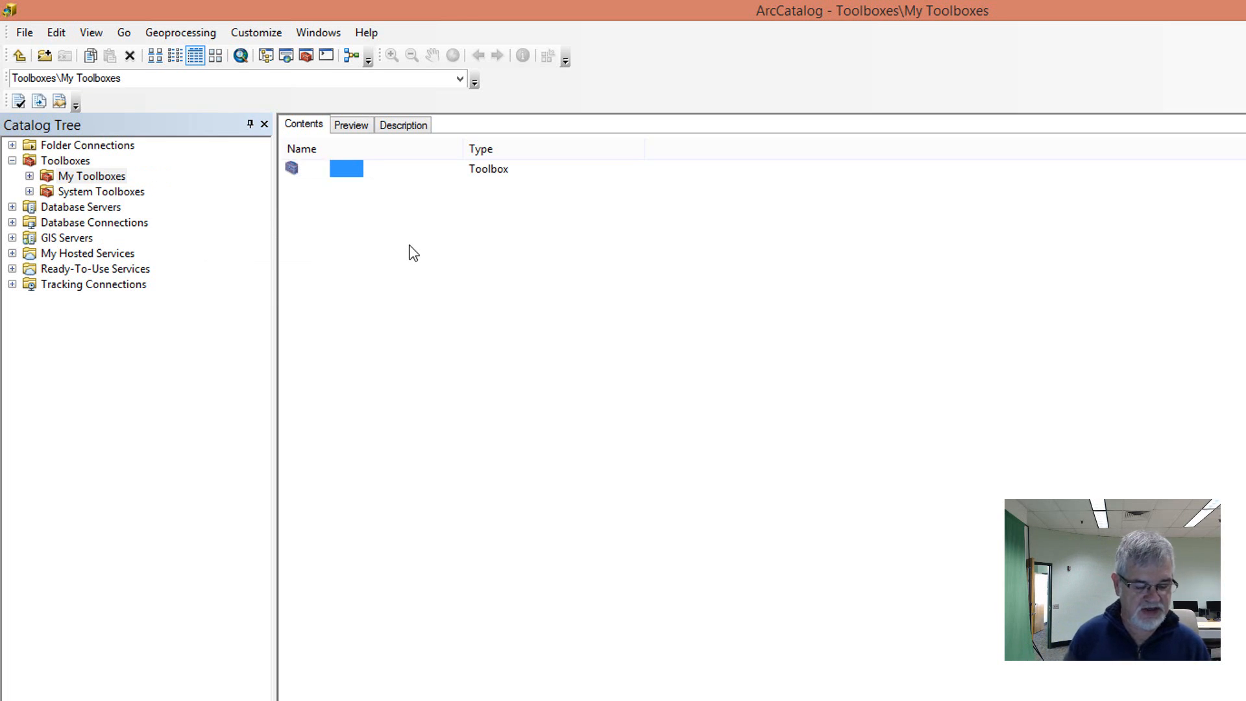
pyautogui.press('Return')
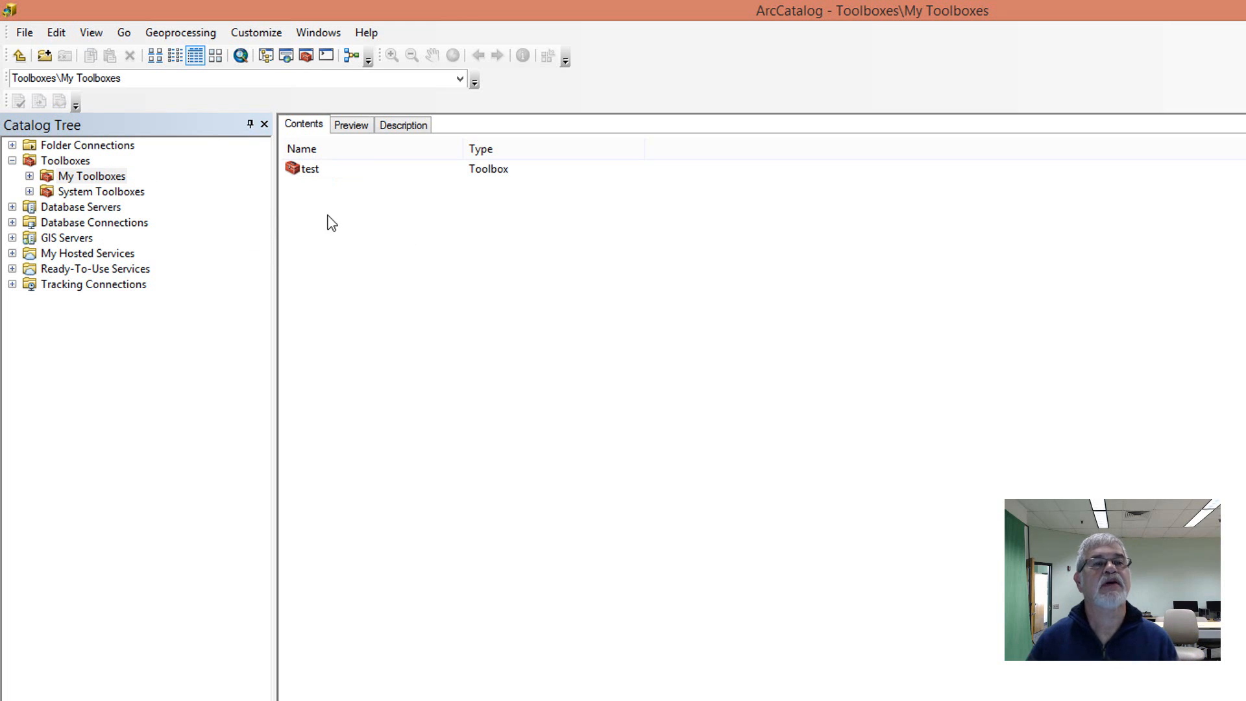
# - Start adding a script to the test toolbox, with name test, label test and description "this is a test"
pyautogui.rightClick(303, 175)
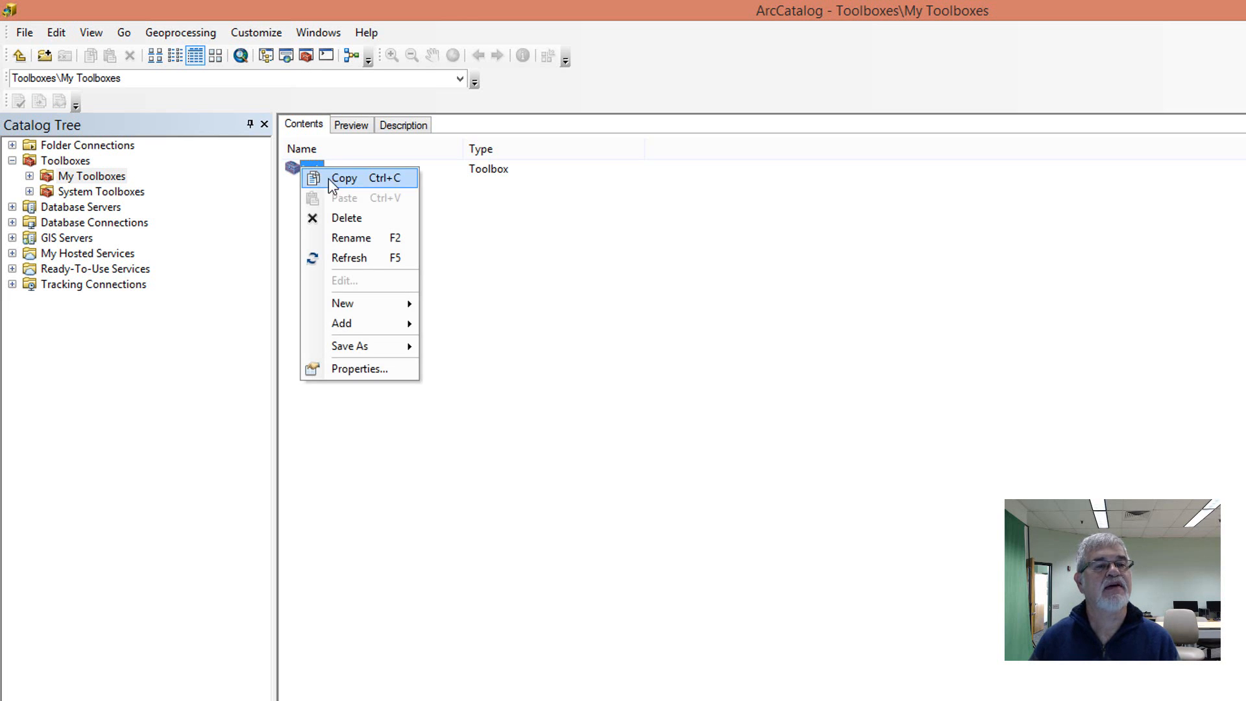
pyautogui.moveTo(393, 331)
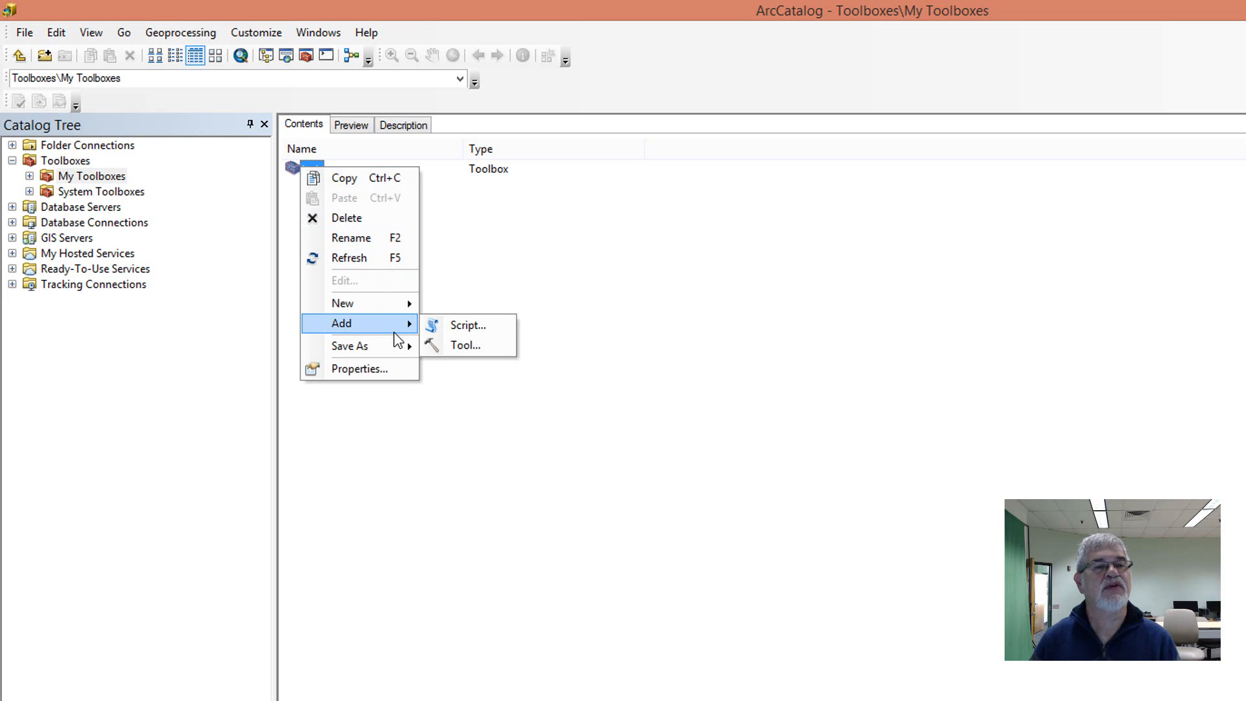
pyautogui.click(460, 334)
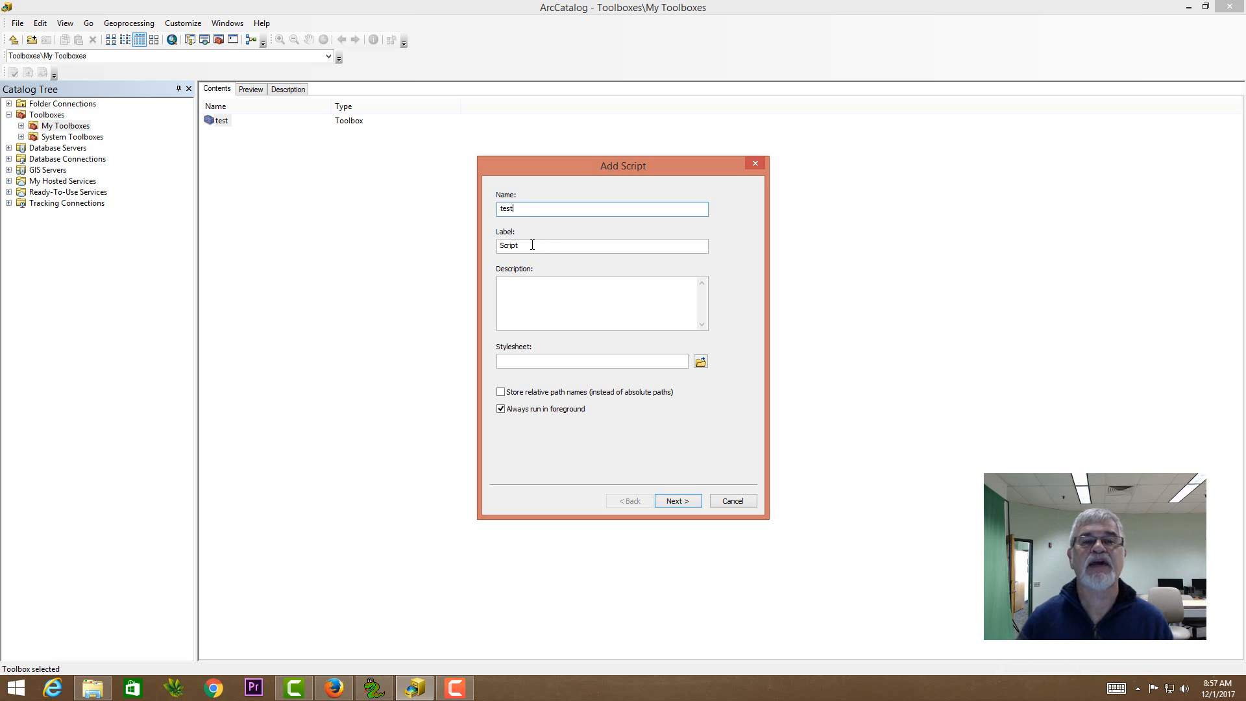
pyautogui.moveTo(527, 246); pyautogui.dragTo(478, 247)
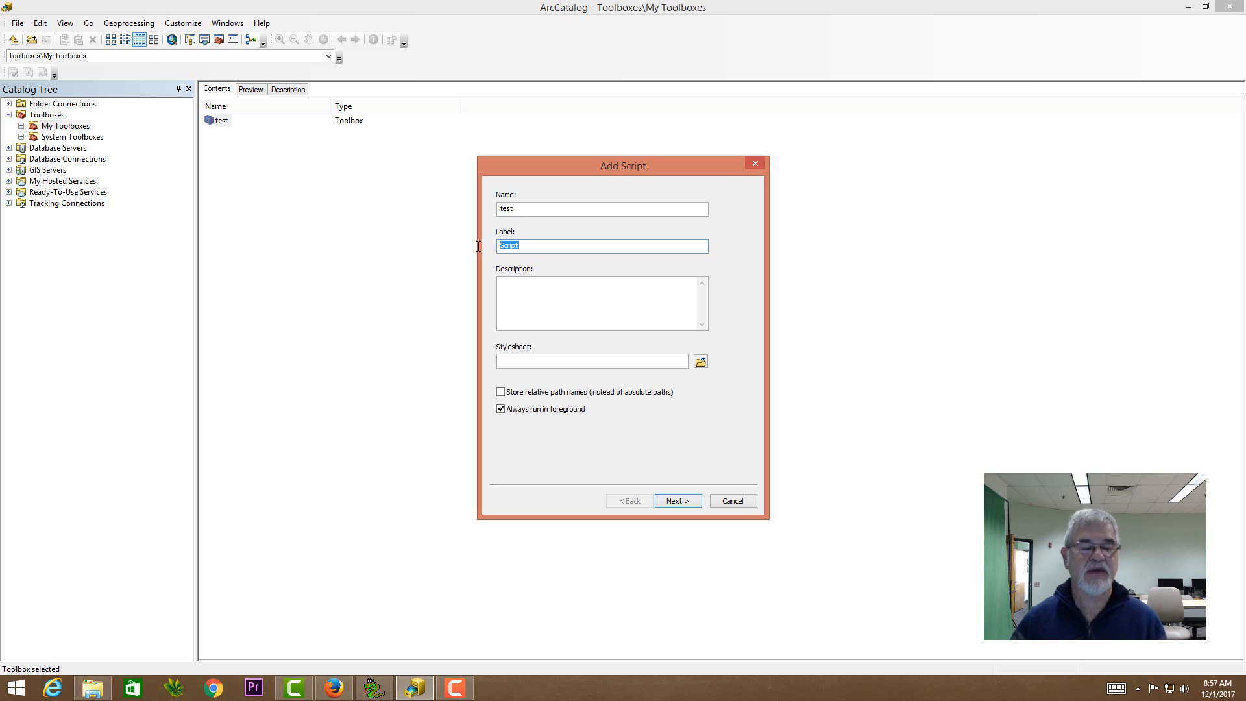
pyautogui.write('tes')
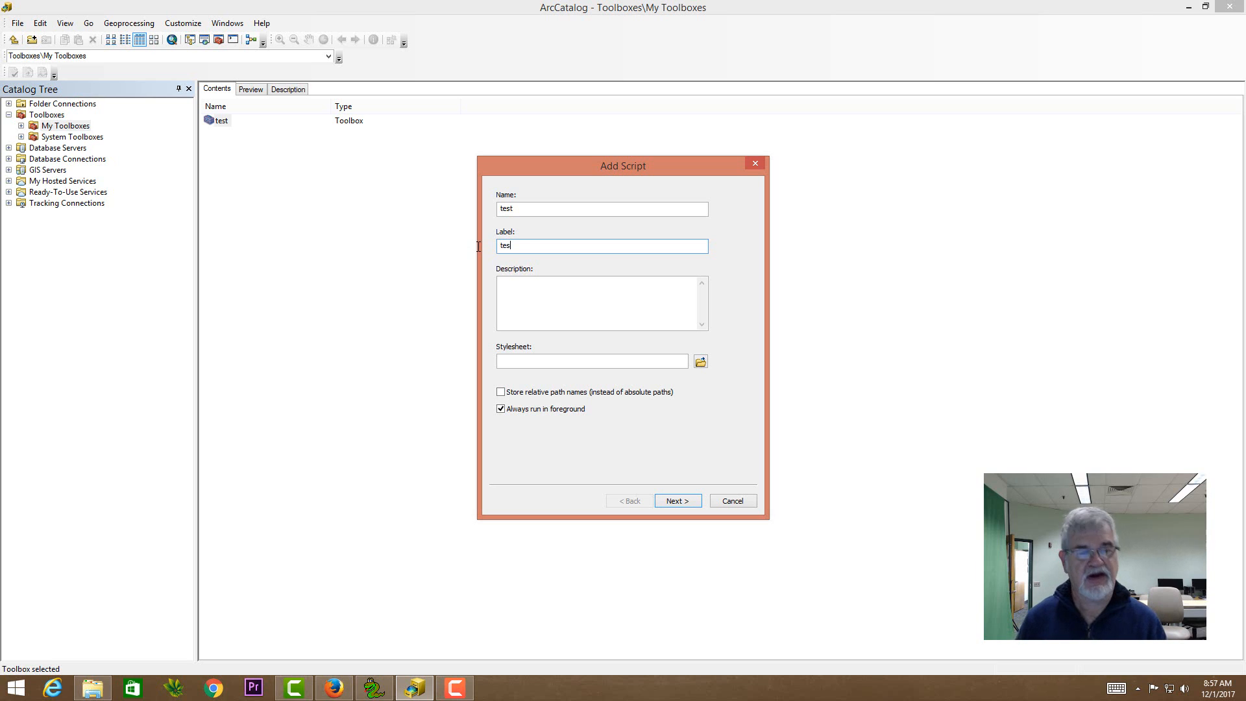
pyautogui.write('t')
pyautogui.click(518, 290)
pyautogui.write('this is a test')
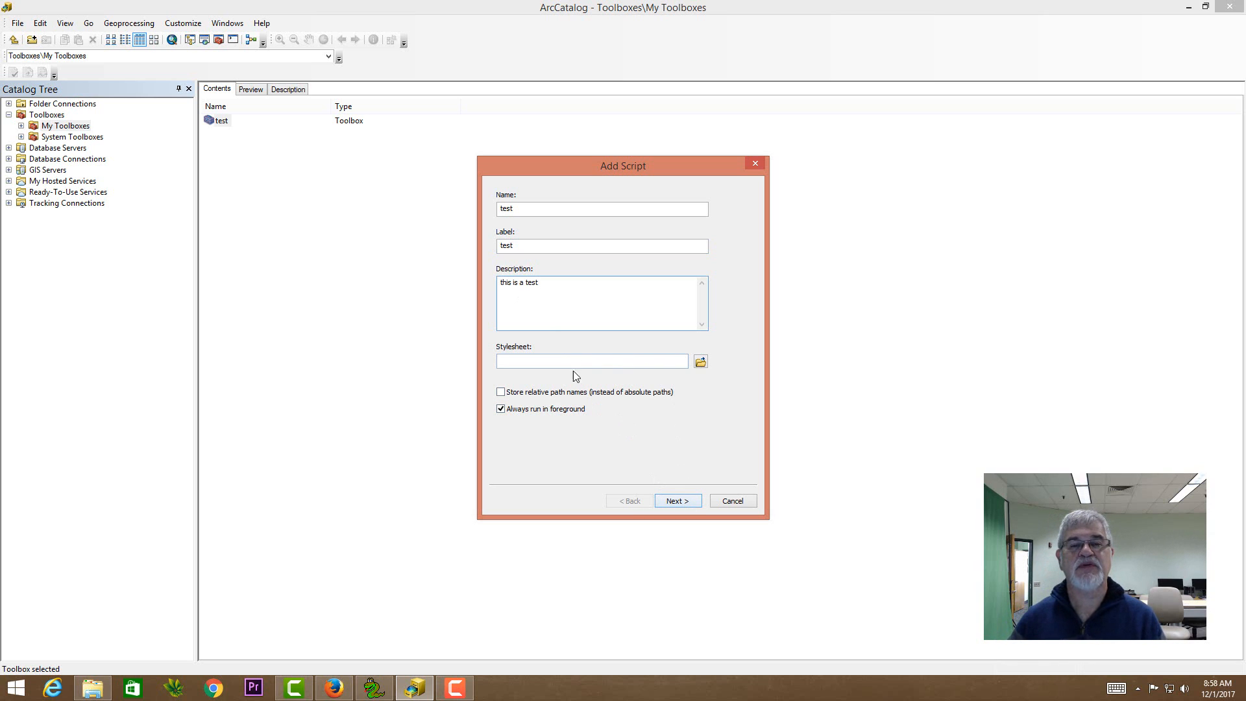
pyautogui.click(689, 501)
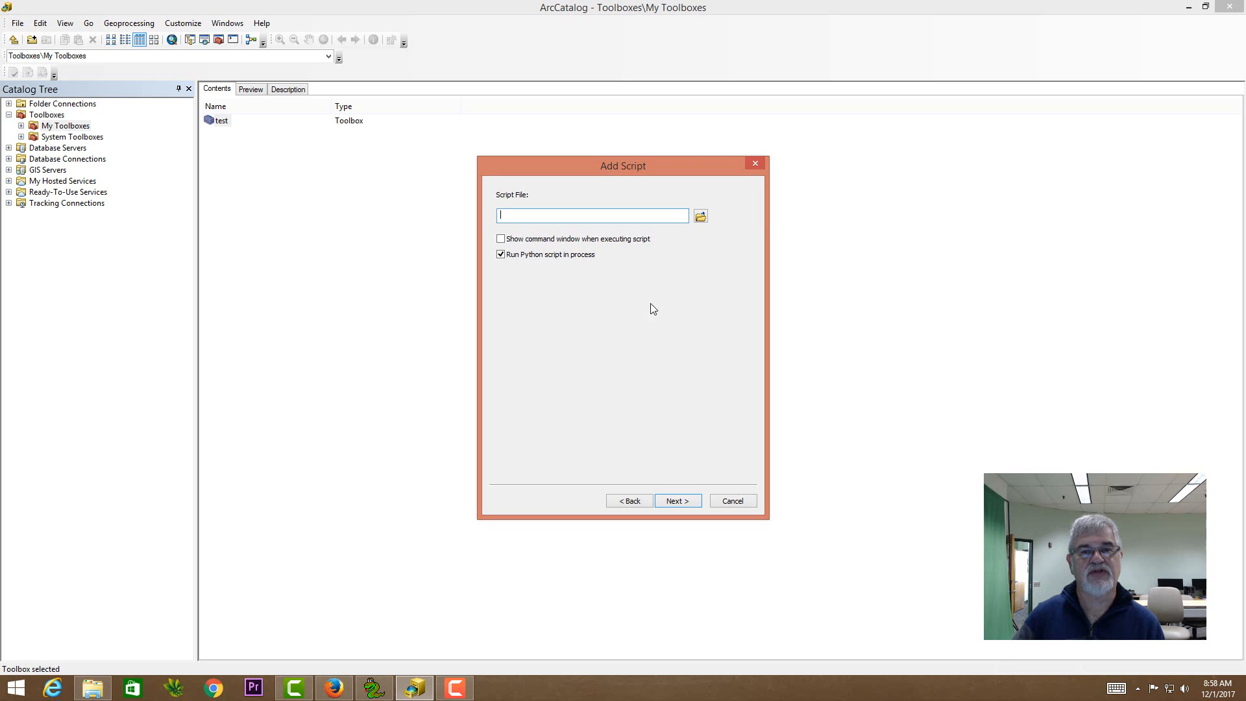
# - Set the script file to Assignment6_1.py from the Desktop and continue to the parameter settings
pyautogui.click(703, 217)
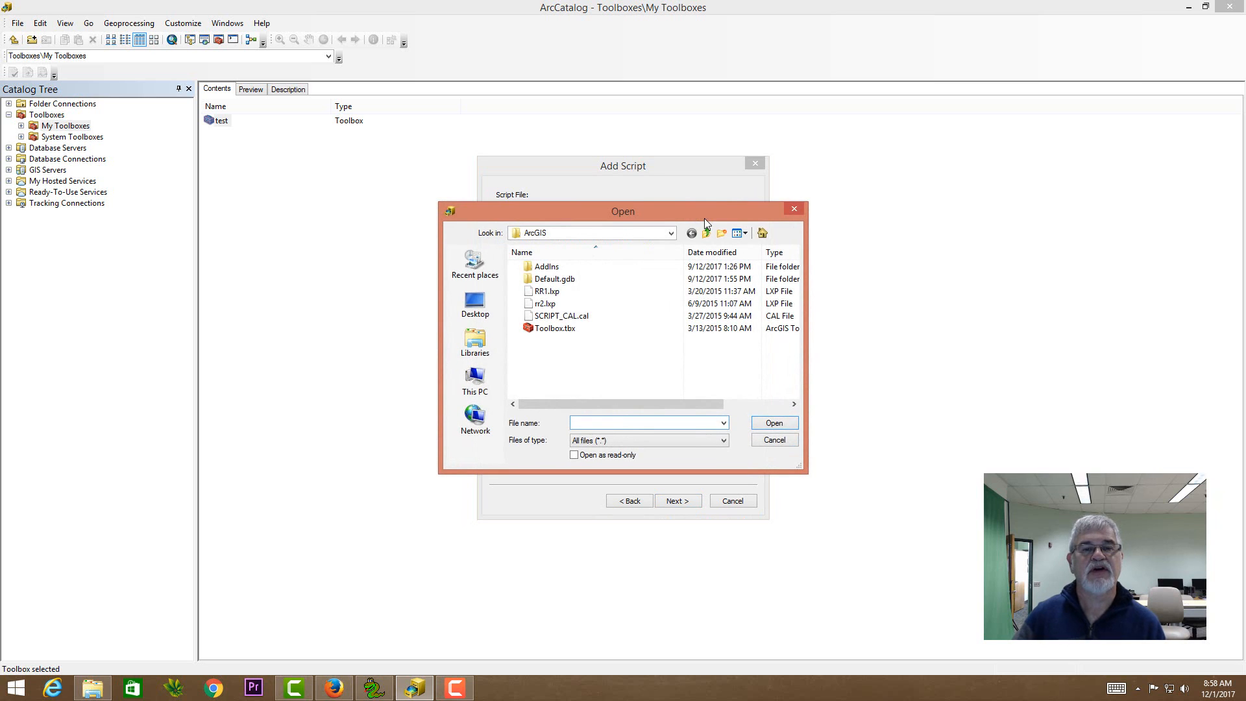
pyautogui.click(476, 308)
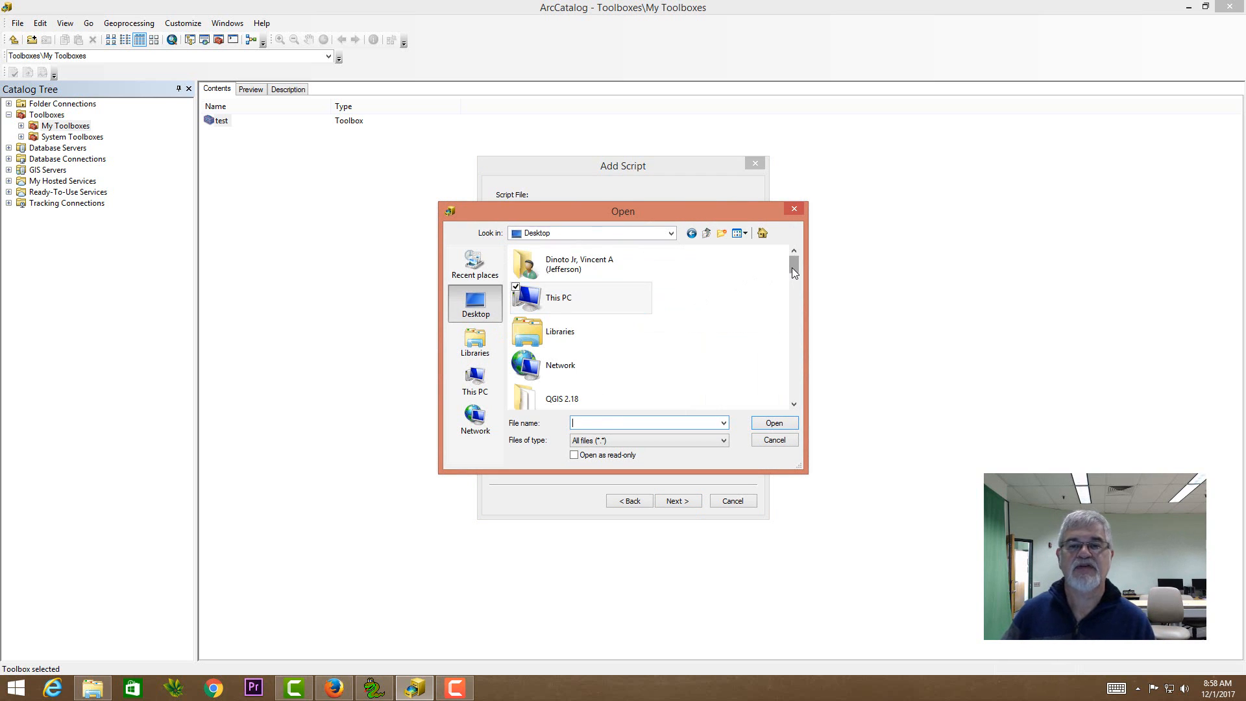
pyautogui.moveTo(795, 270); pyautogui.dragTo(814, 374)
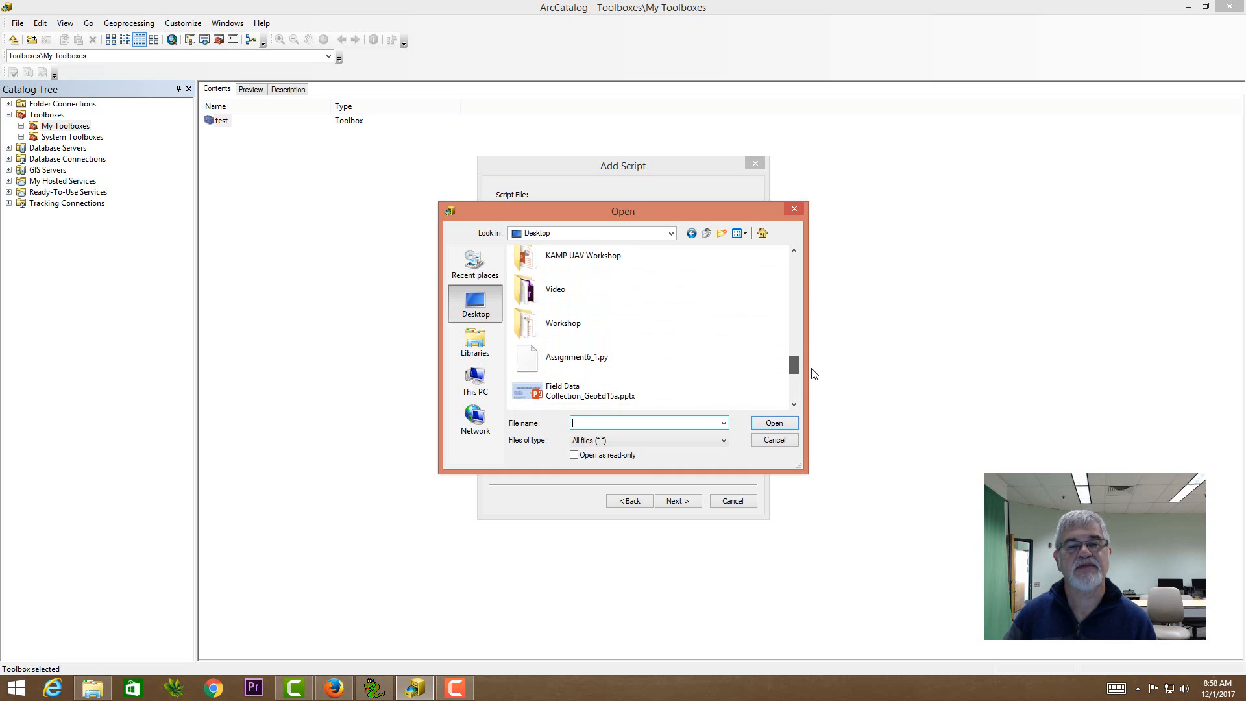
pyautogui.click(602, 353)
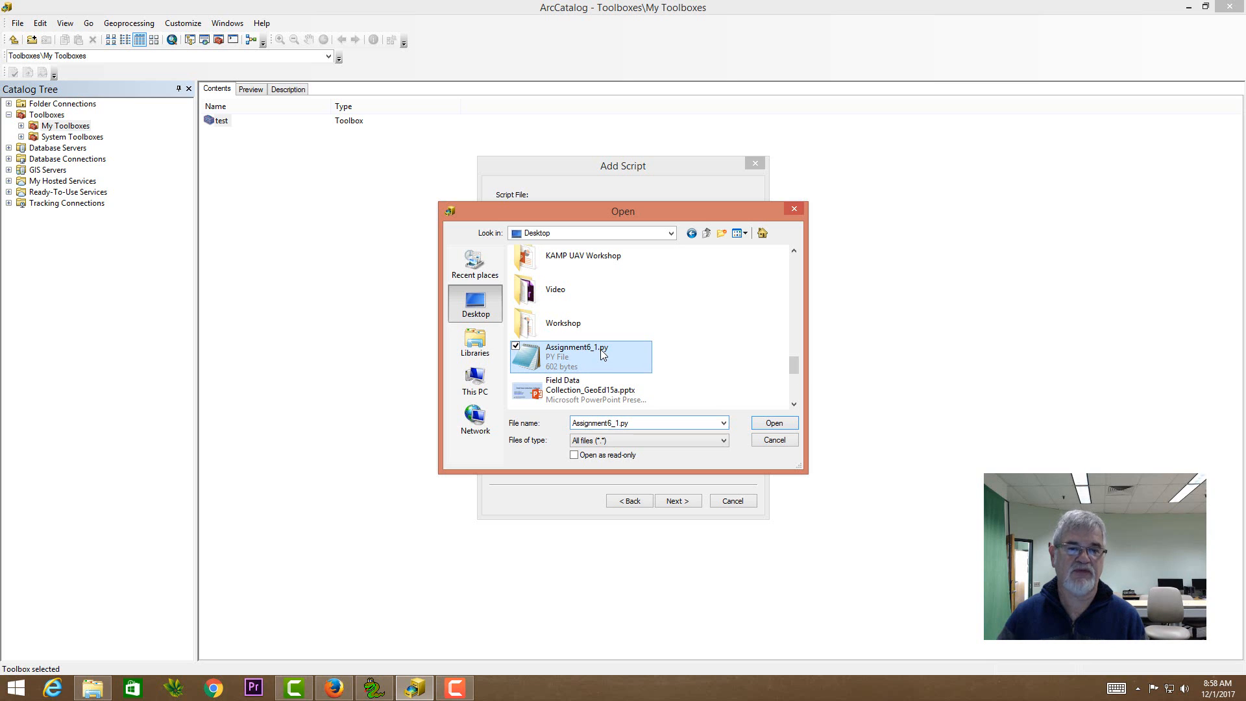
pyautogui.click(762, 427)
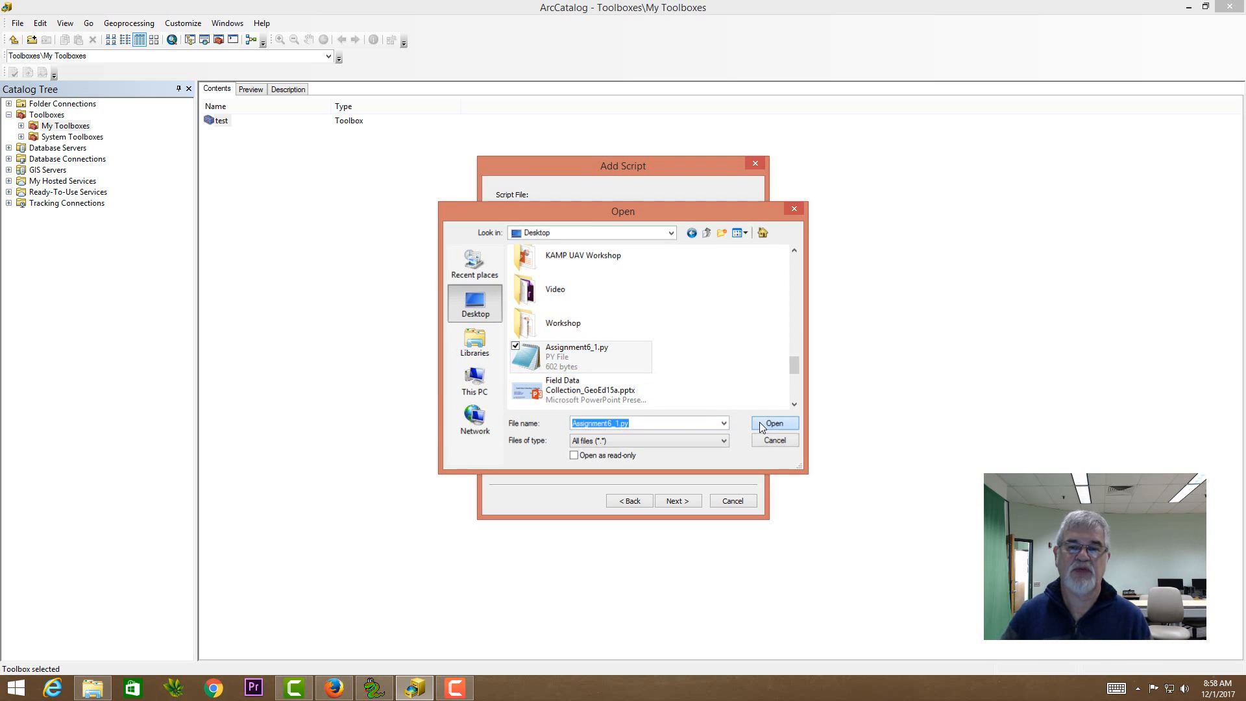
pyautogui.click(687, 503)
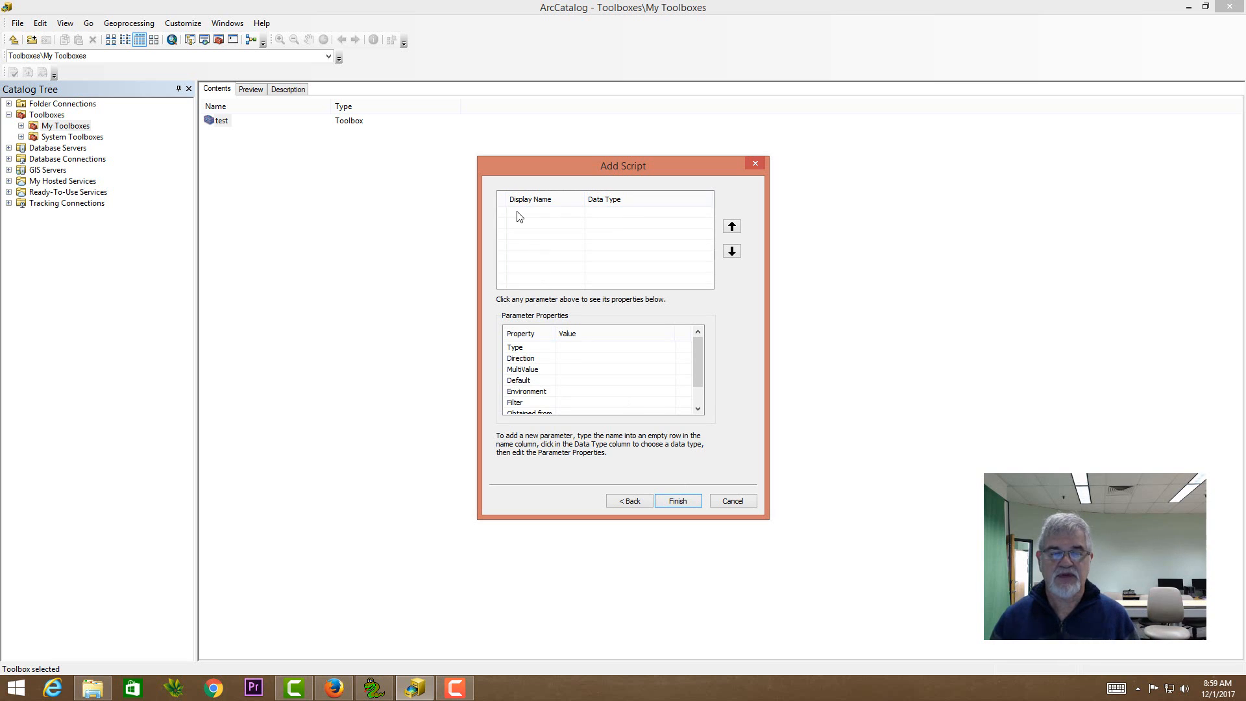
# - Switch to PythonWin and open Assignment6_1.py from the Desktop
pyautogui.click(374, 687)
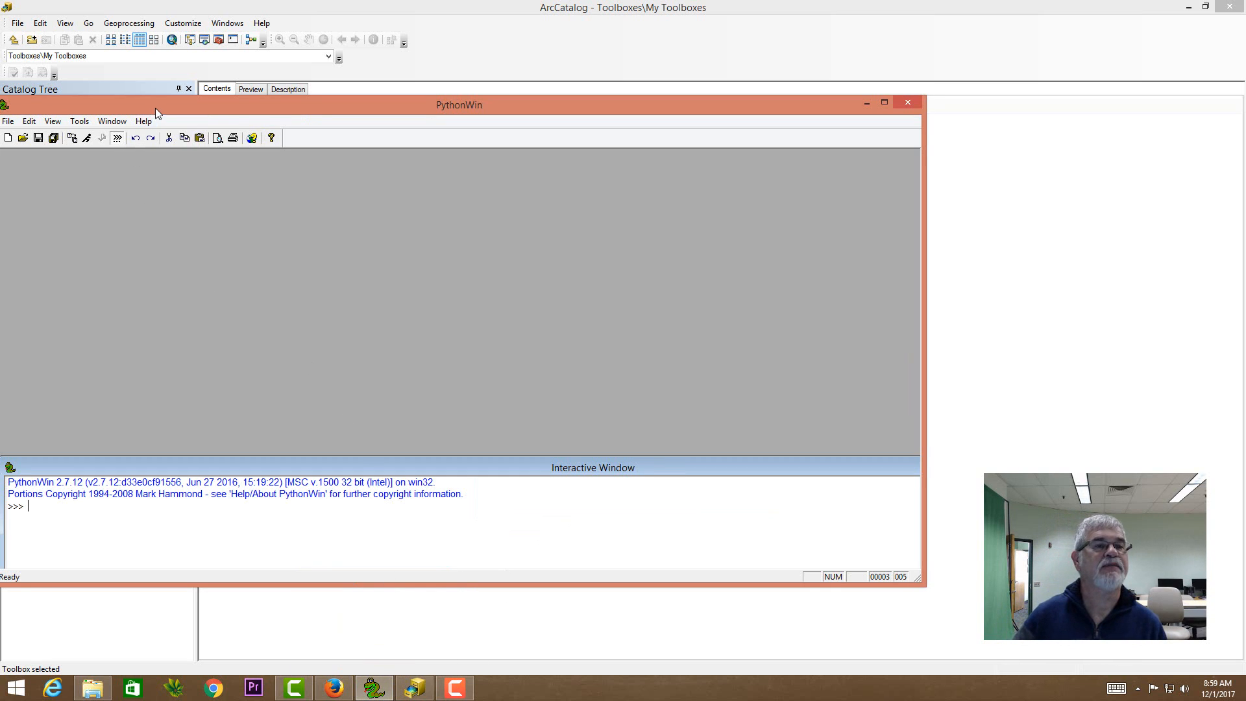
pyautogui.moveTo(154, 109); pyautogui.dragTo(199, 113)
pyautogui.click(52, 122)
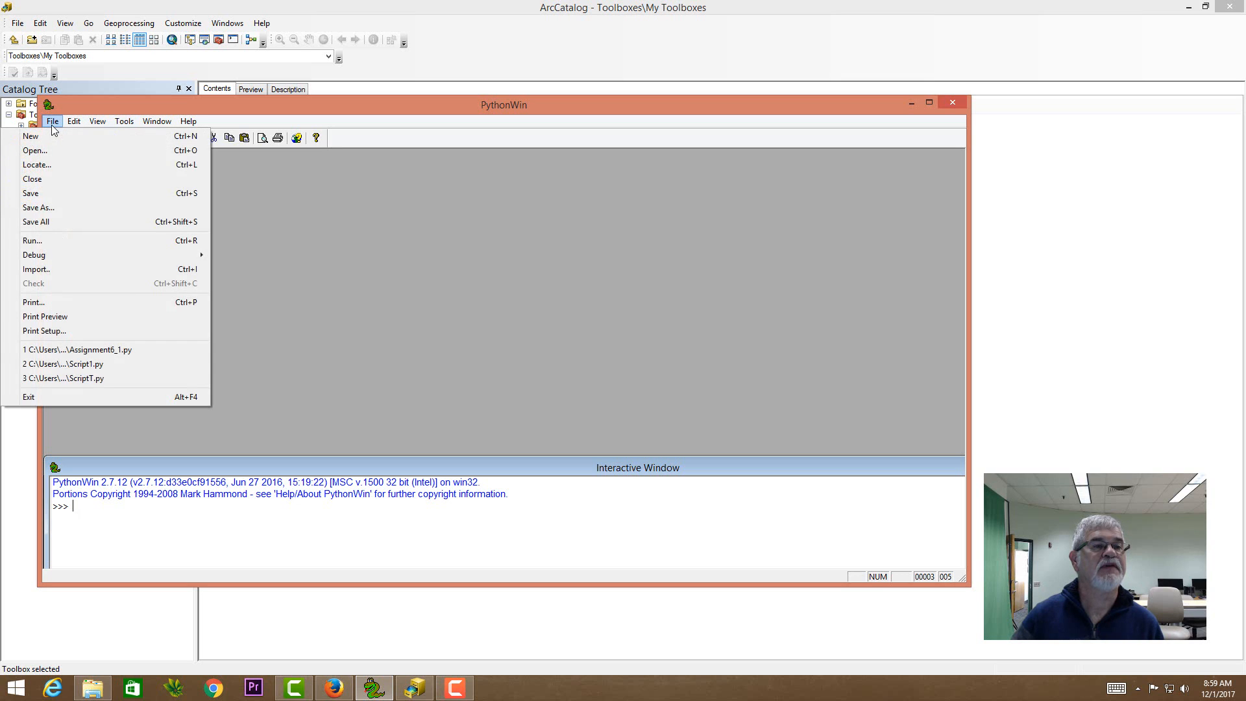
pyautogui.click(60, 154)
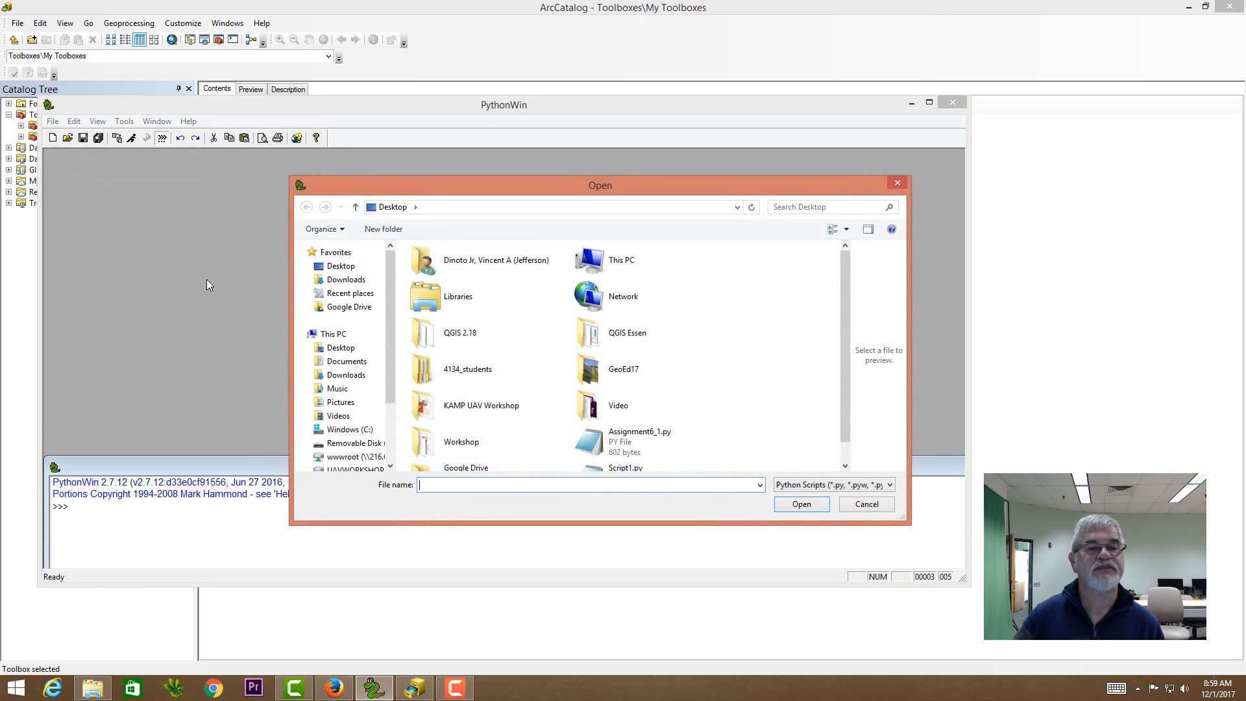
pyautogui.click(641, 440)
pyautogui.click(801, 504)
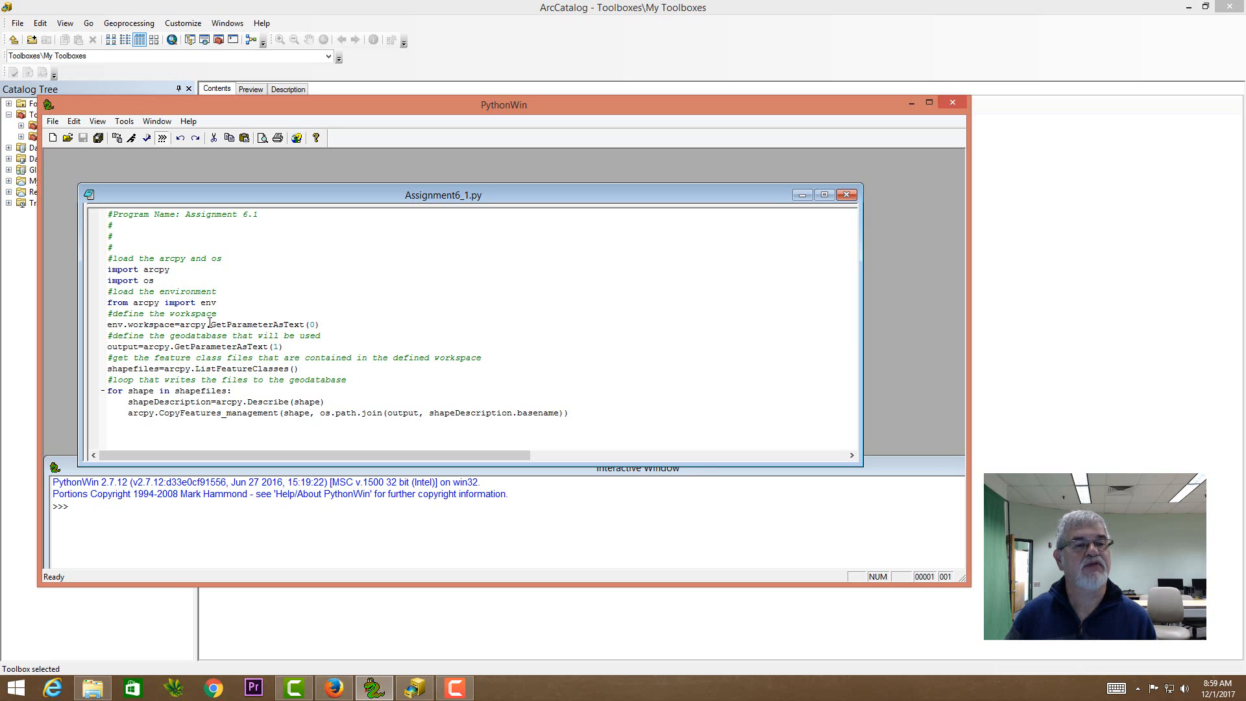
# - Examine the script's two GetParameterAsText calls for the workspace and output, and return to ArcCatalog
pyautogui.moveTo(209, 324); pyautogui.dragTo(307, 325)
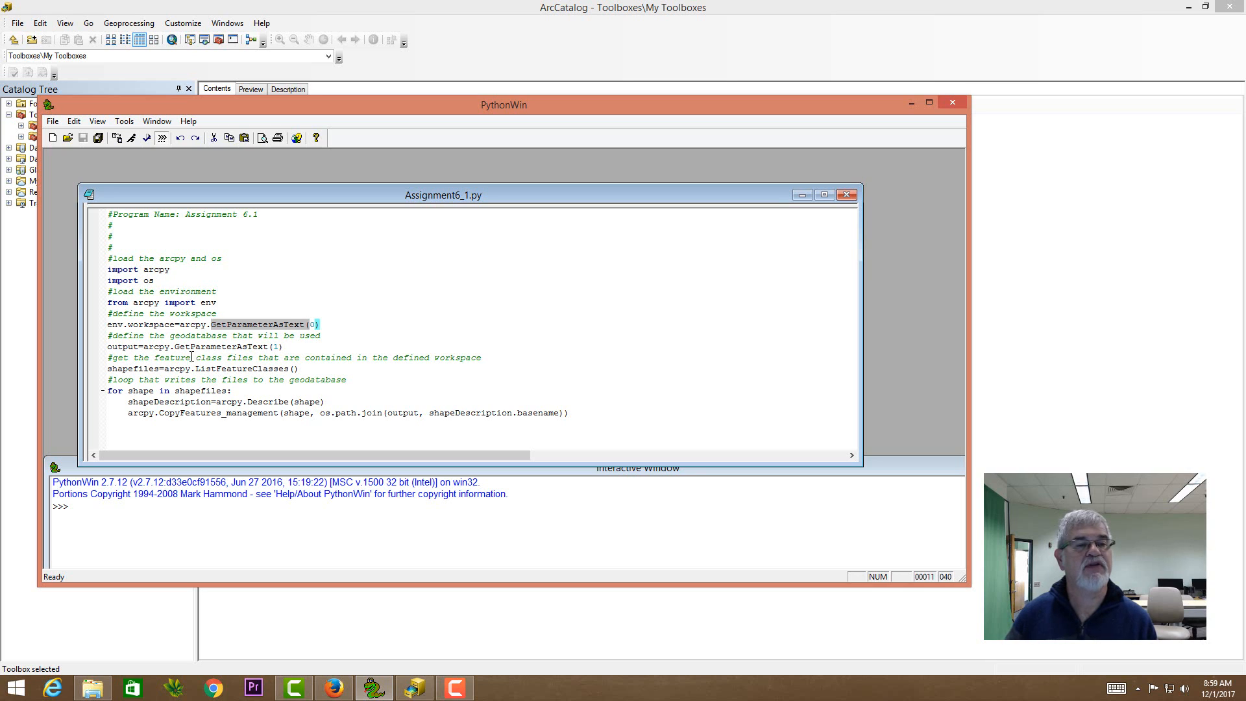
pyautogui.moveTo(180, 347); pyautogui.dragTo(280, 348)
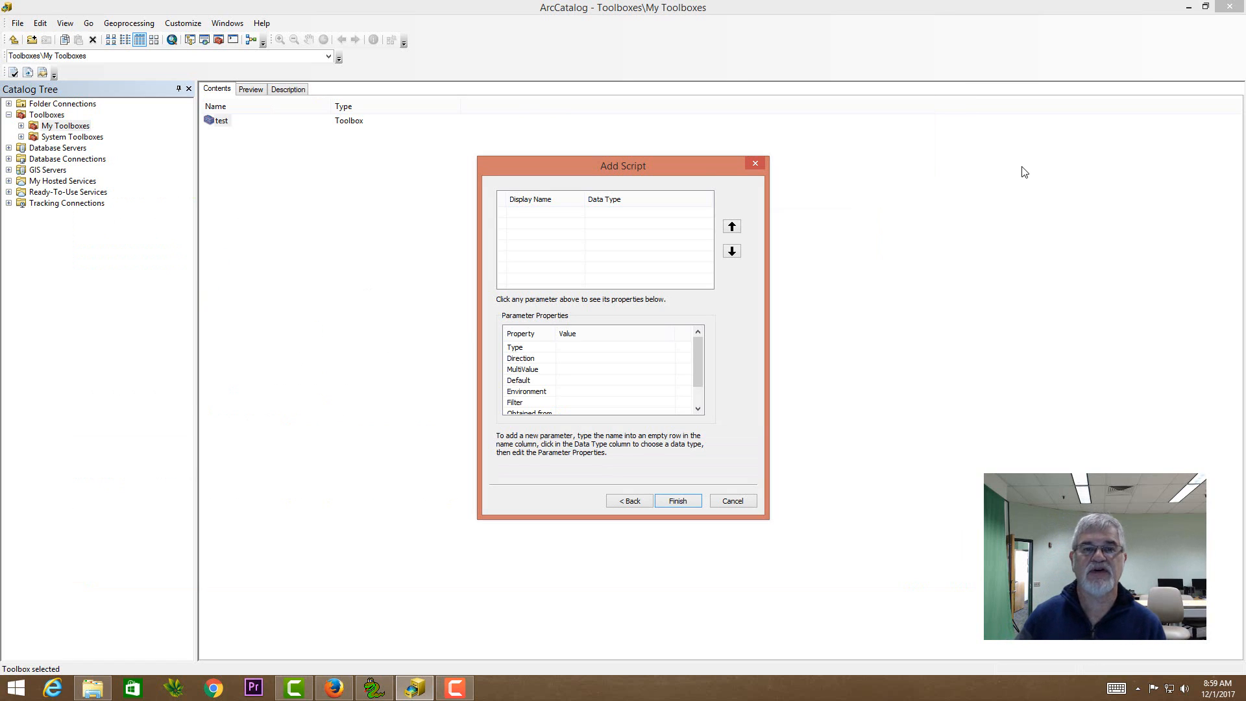
pyautogui.click(1023, 172)
# - Add a script parameter with display name Input and data type Disk Connection
pyautogui.click(563, 220)
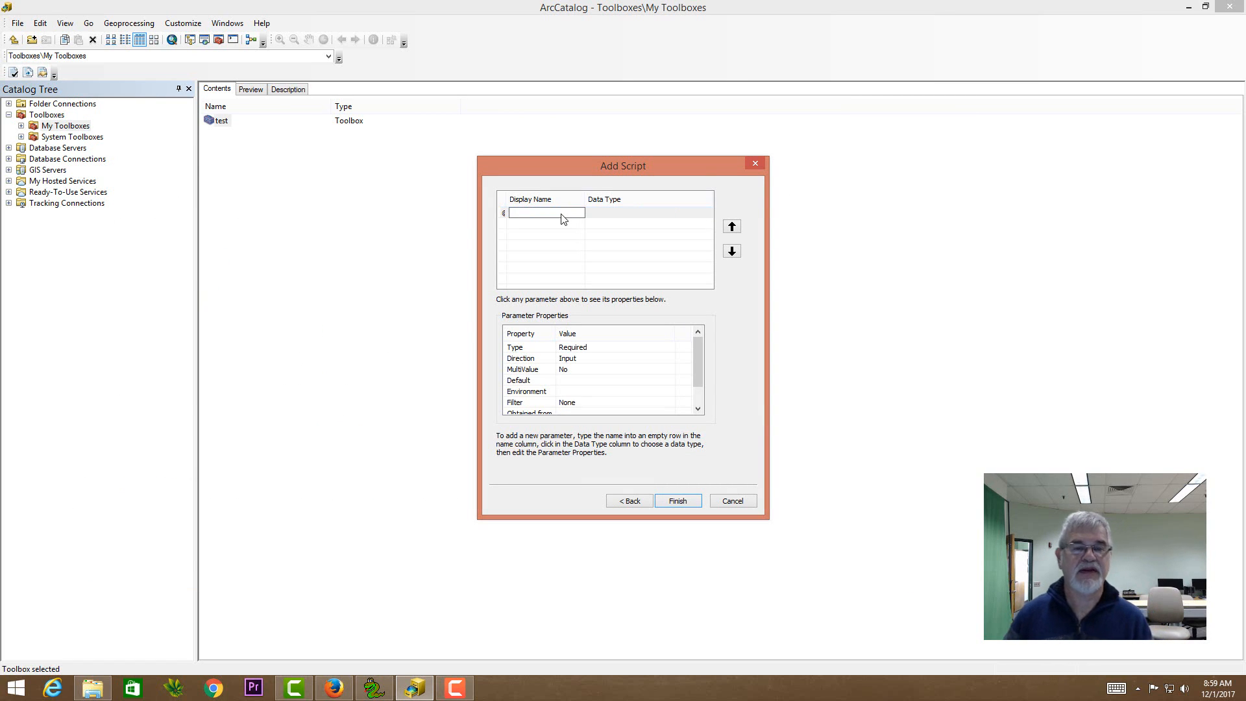
pyautogui.write('Input')
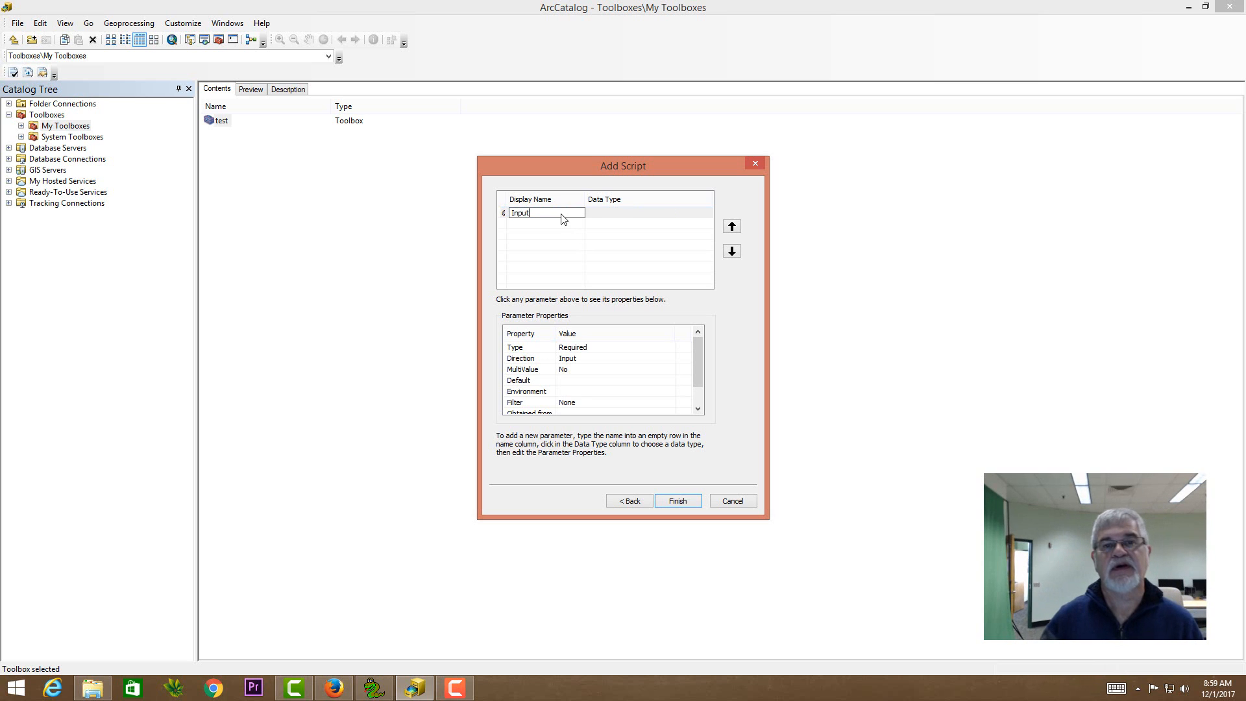
pyautogui.click(627, 215)
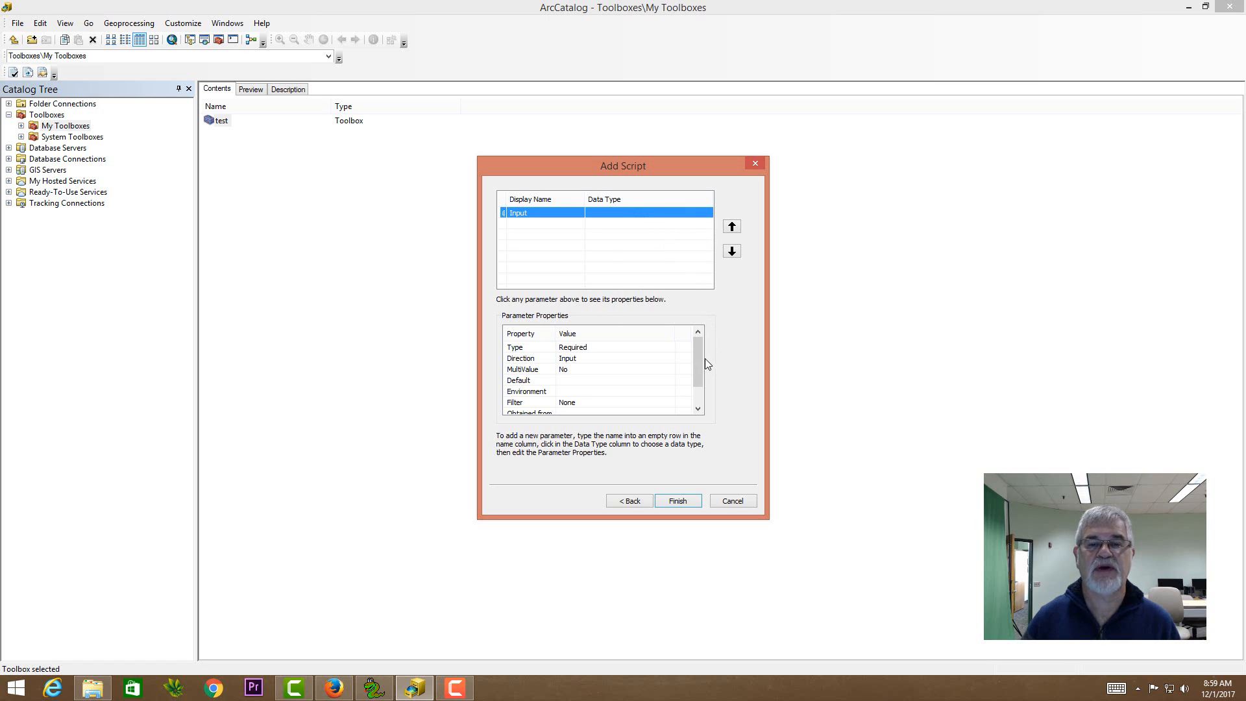
pyautogui.click(665, 214)
pyautogui.click(661, 213)
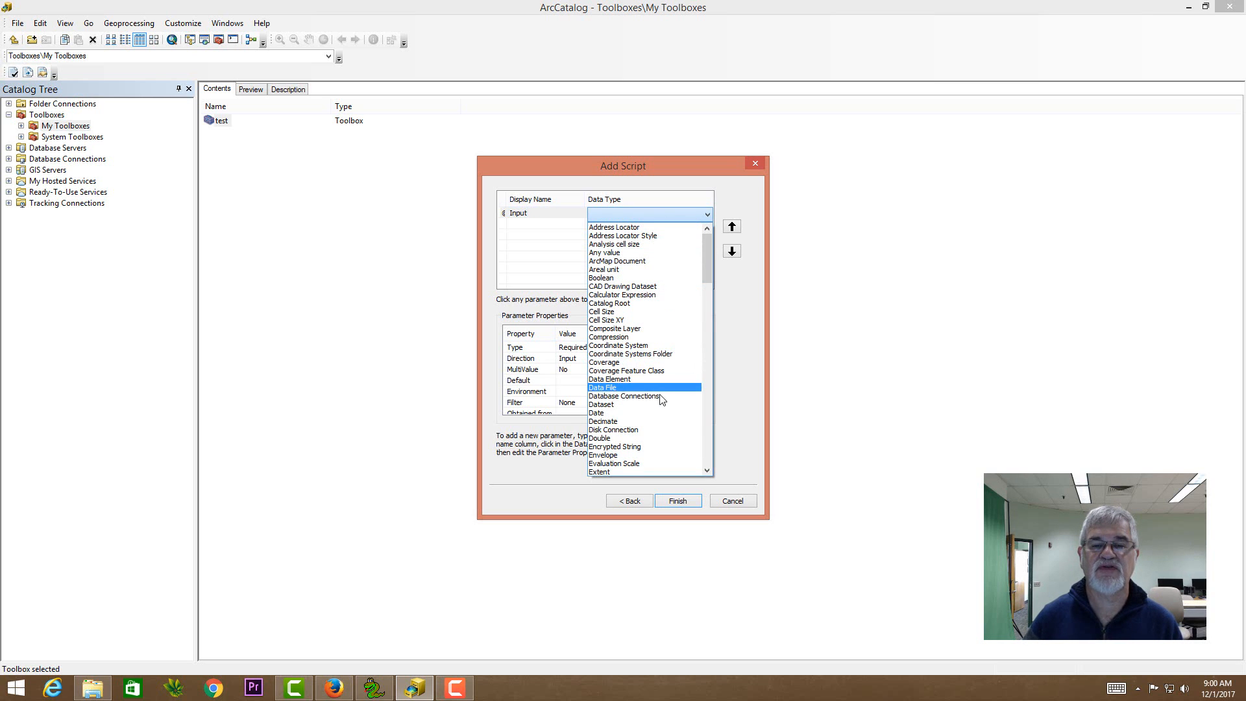
pyautogui.click(632, 431)
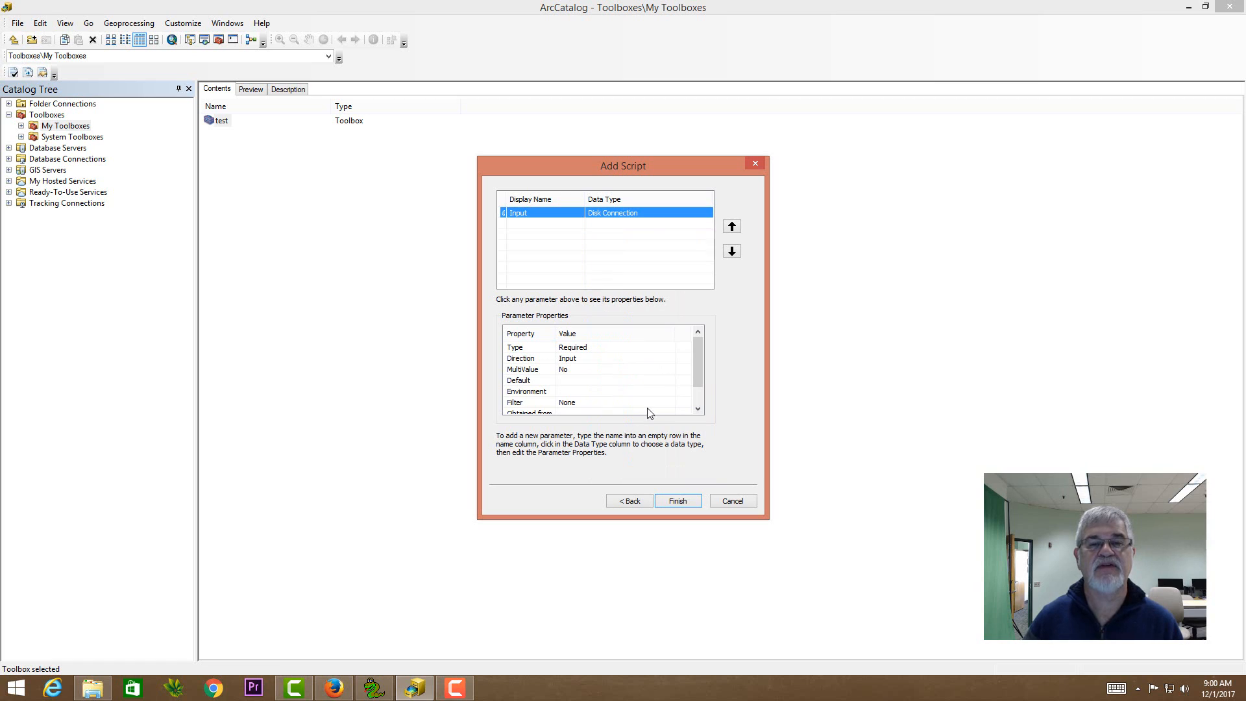
# - Add a second script parameter with display name output and data type Evaluation Scale
pyautogui.click(558, 226)
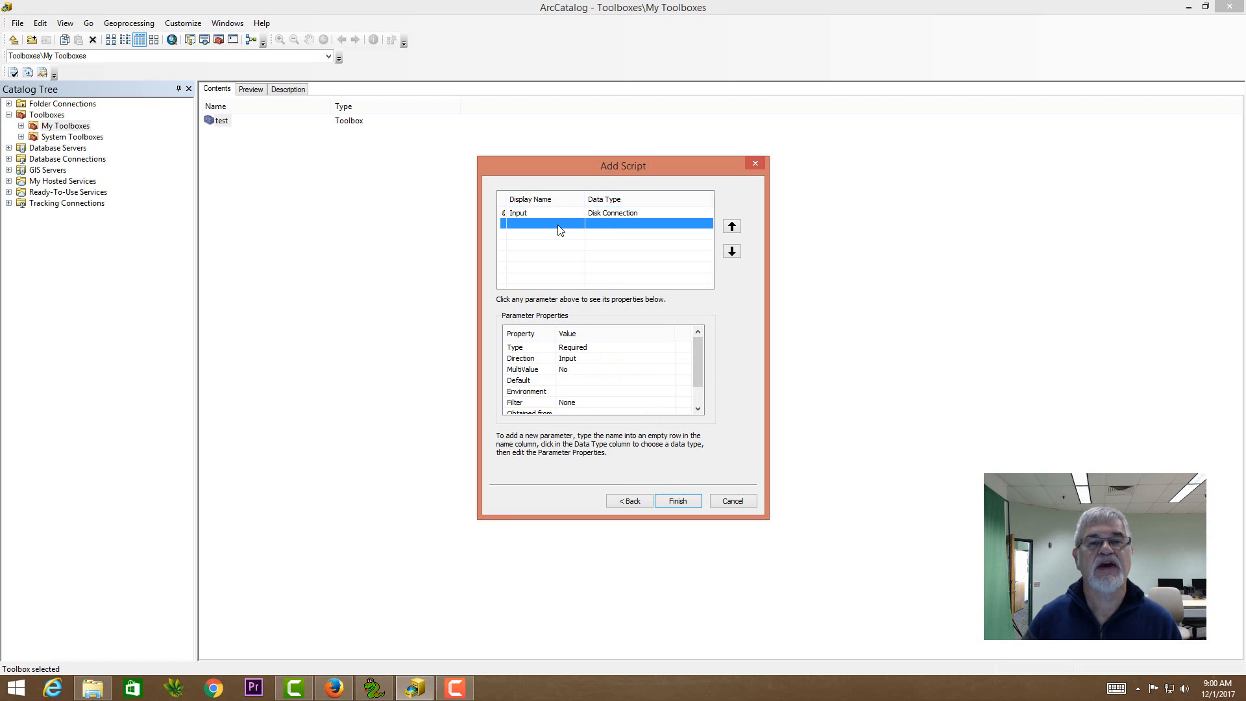
pyautogui.write('output')
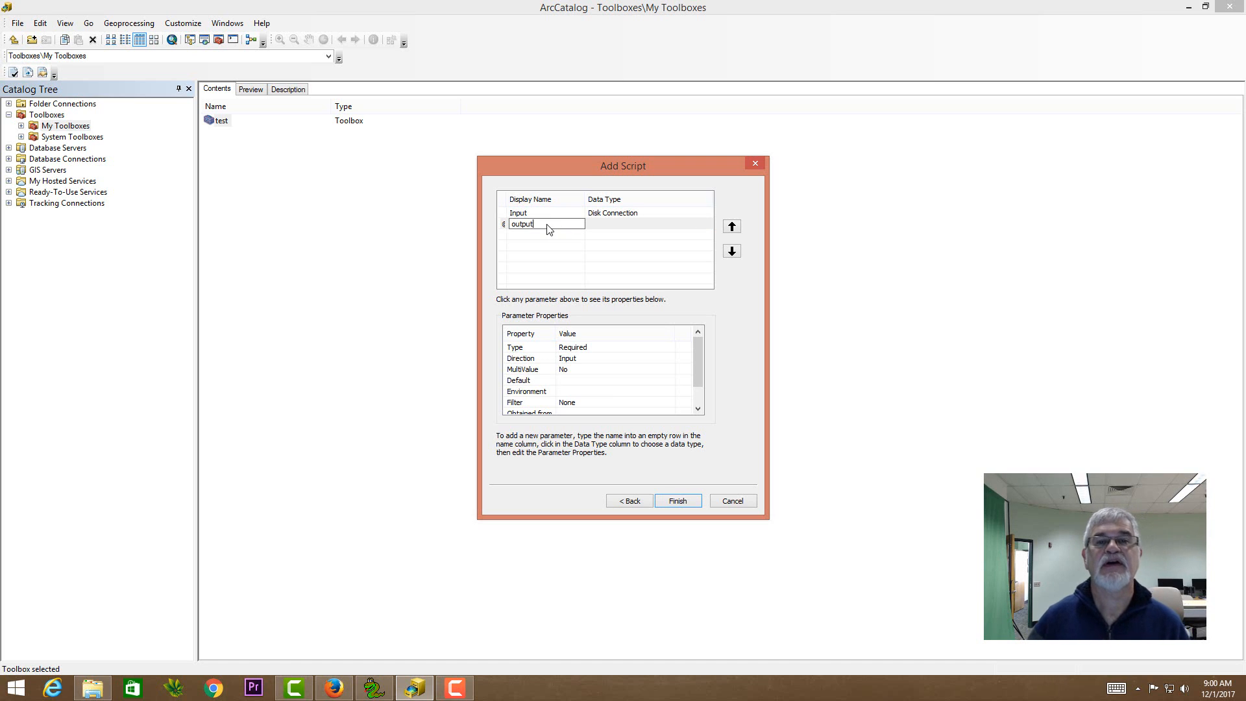
pyautogui.click(603, 227)
pyautogui.click(601, 225)
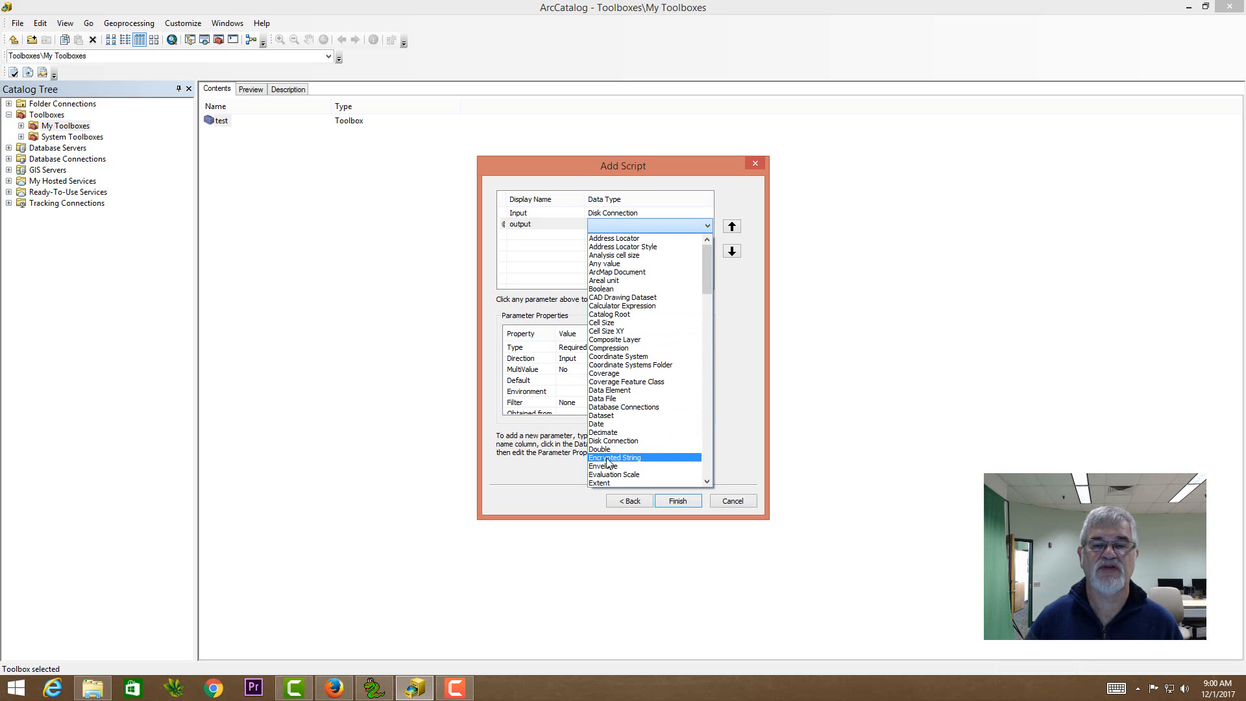
pyautogui.click(612, 473)
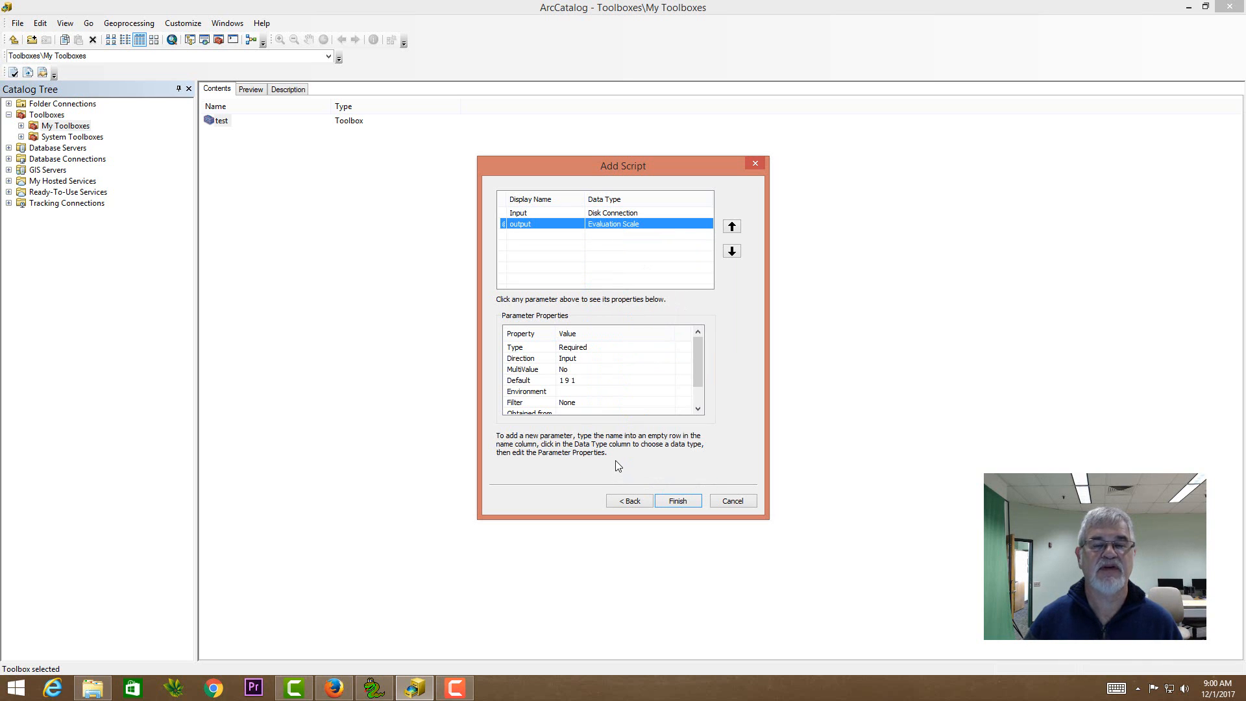